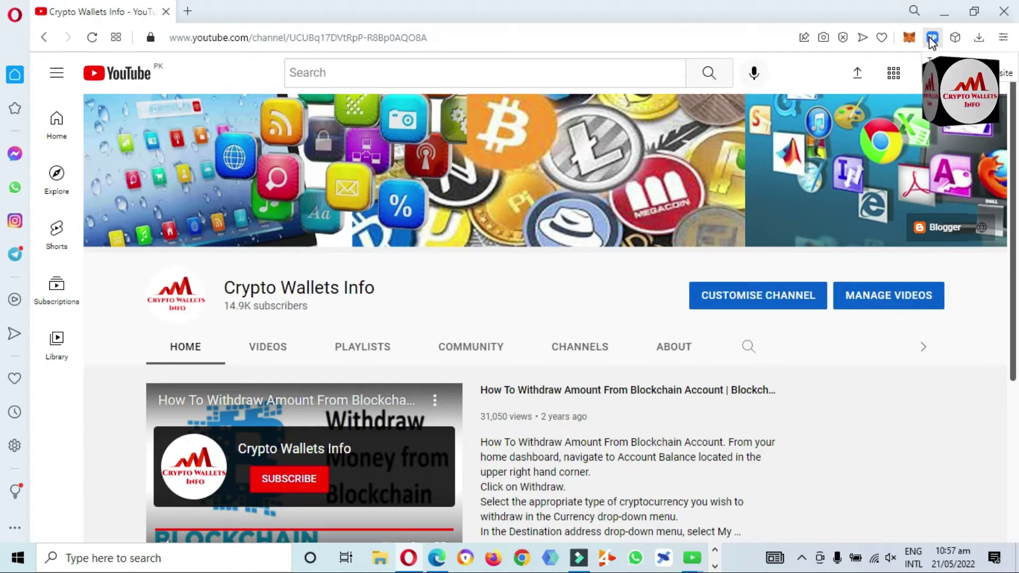
# Step: Lock the TokenPocket wallet from the account menu in the extension popup
pyautogui.click(934, 46)
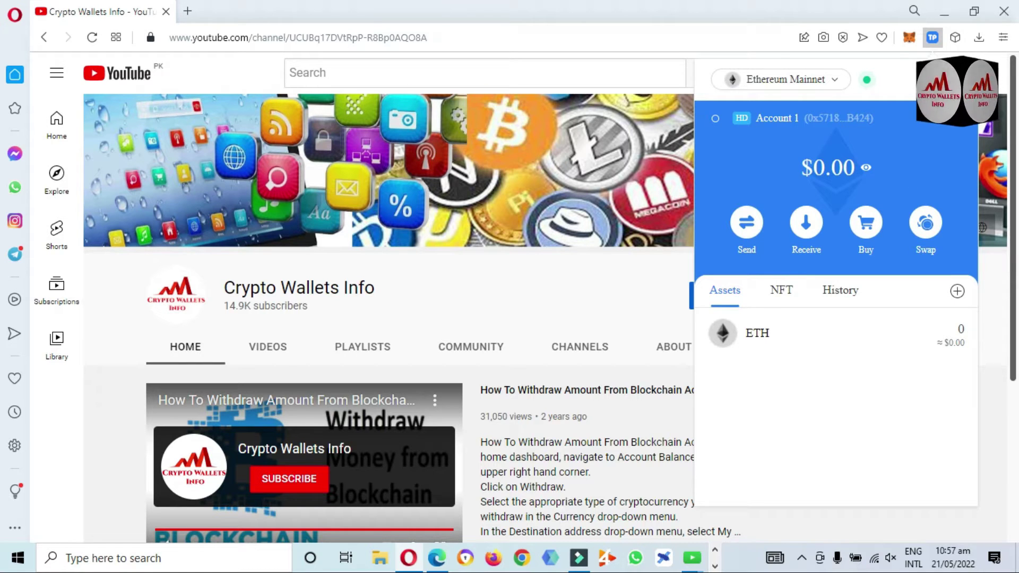
pyautogui.click(780, 118)
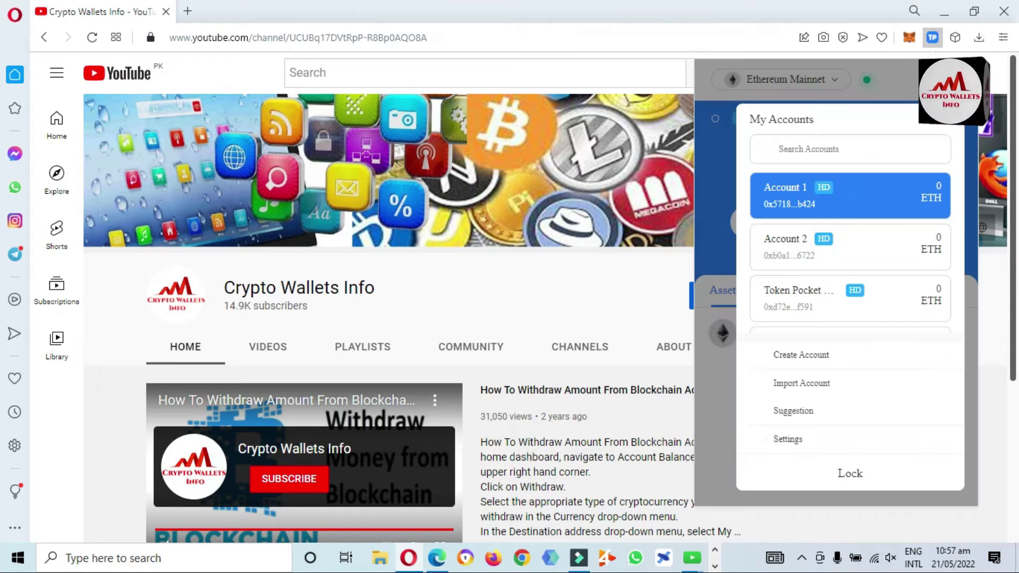
pyautogui.click(840, 481)
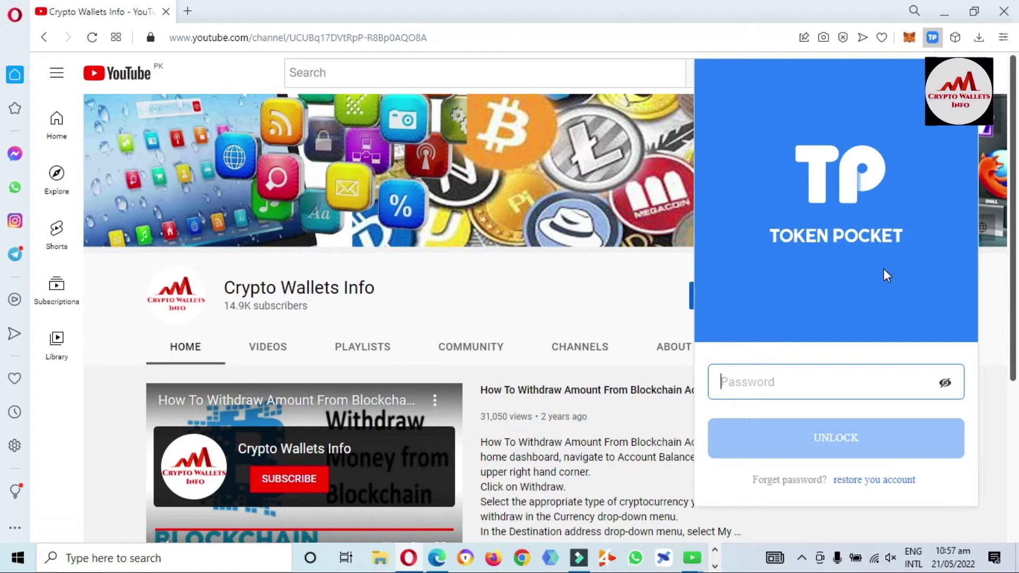
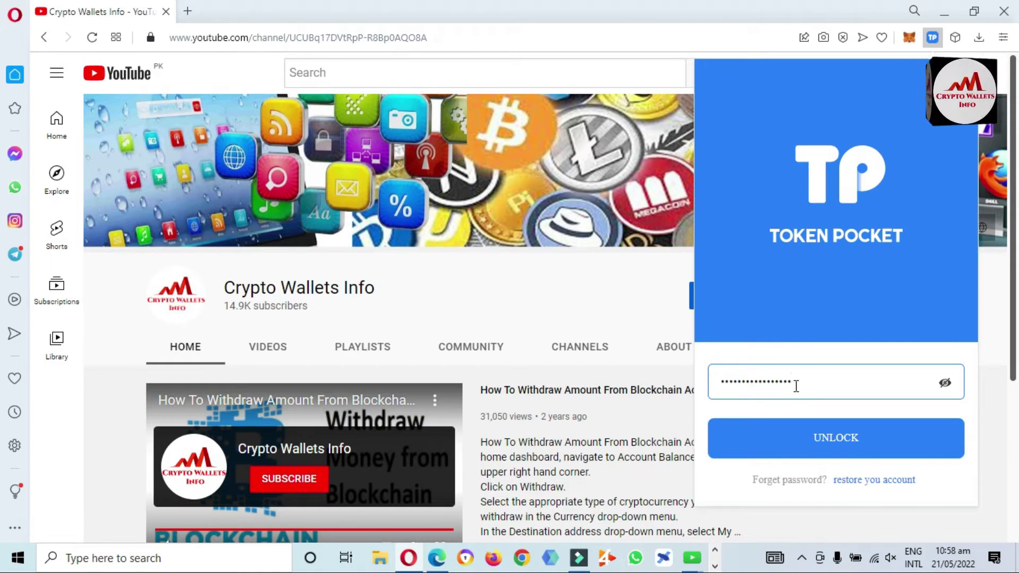
# Step: Enter a password on the unlock screen and submit it, which returns an Incorrect password error
pyautogui.moveTo(793, 382); pyautogui.dragTo(709, 381)
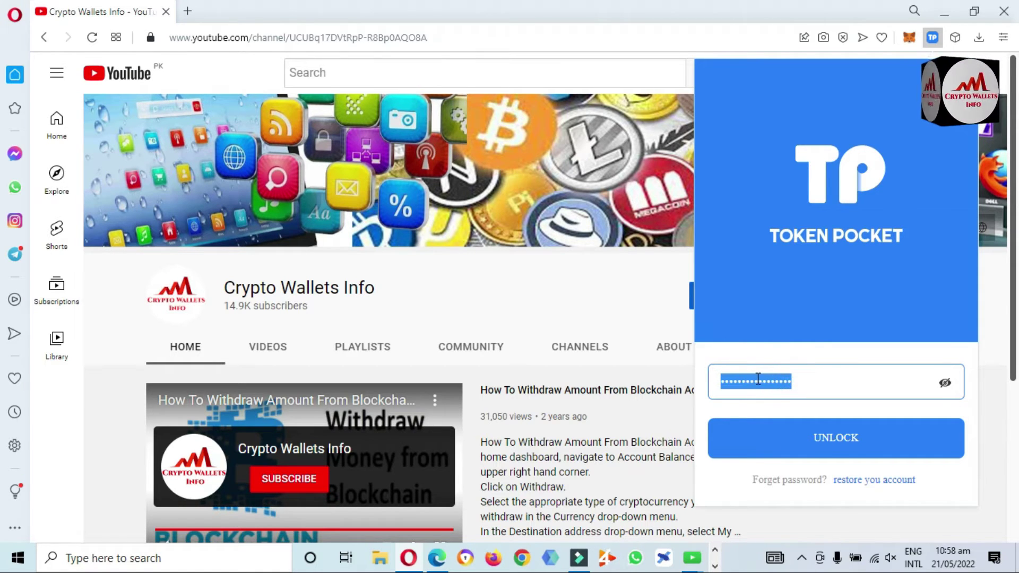
pyautogui.click(836, 449)
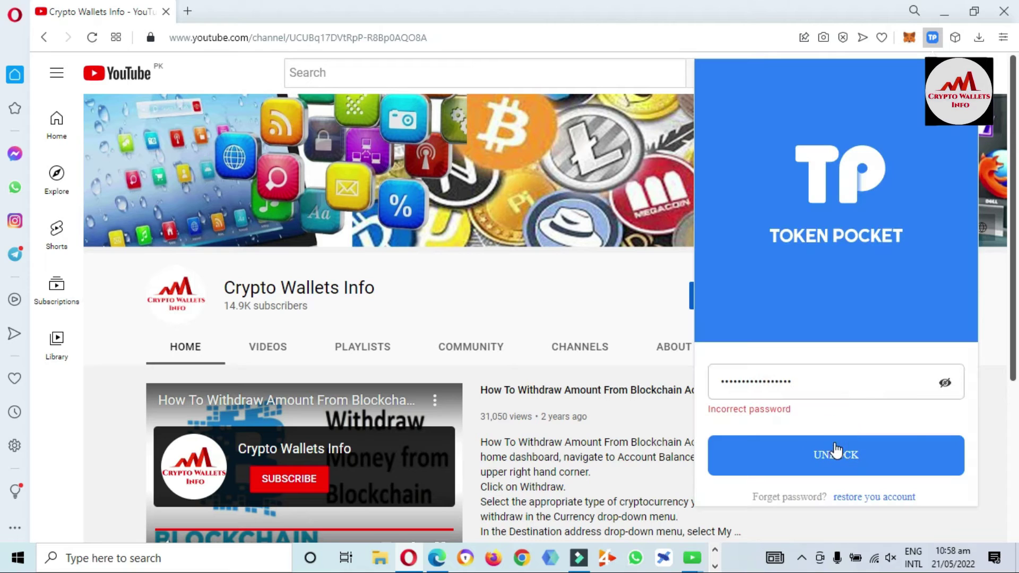
pyautogui.click(808, 413)
pyautogui.moveTo(808, 413); pyautogui.dragTo(813, 382)
# Step: Replace the password with a retyped one and submit again; it is still rejected
pyautogui.click(812, 382)
pyautogui.doubleClick(811, 382)
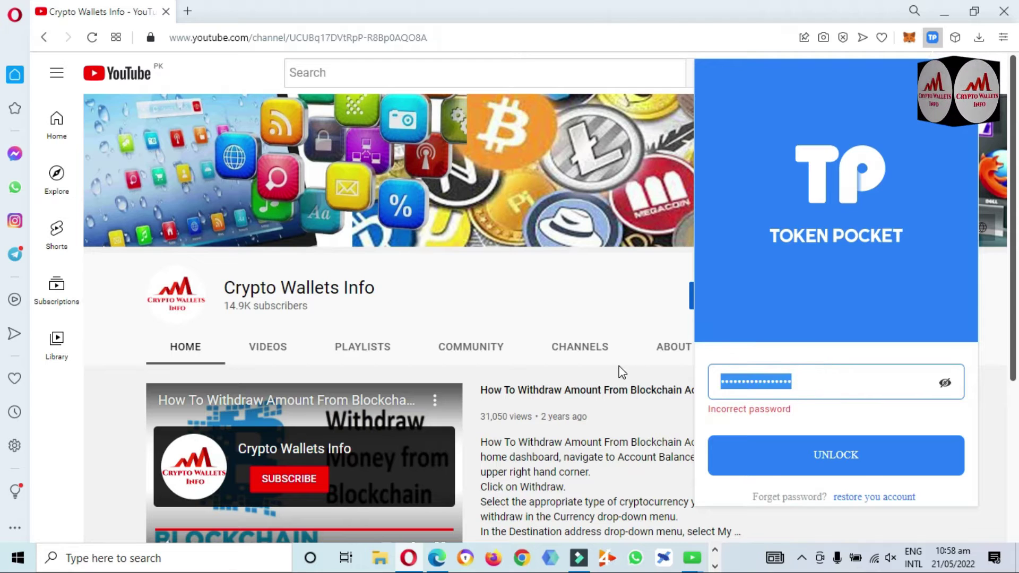
pyautogui.write('••••••••••••••••')
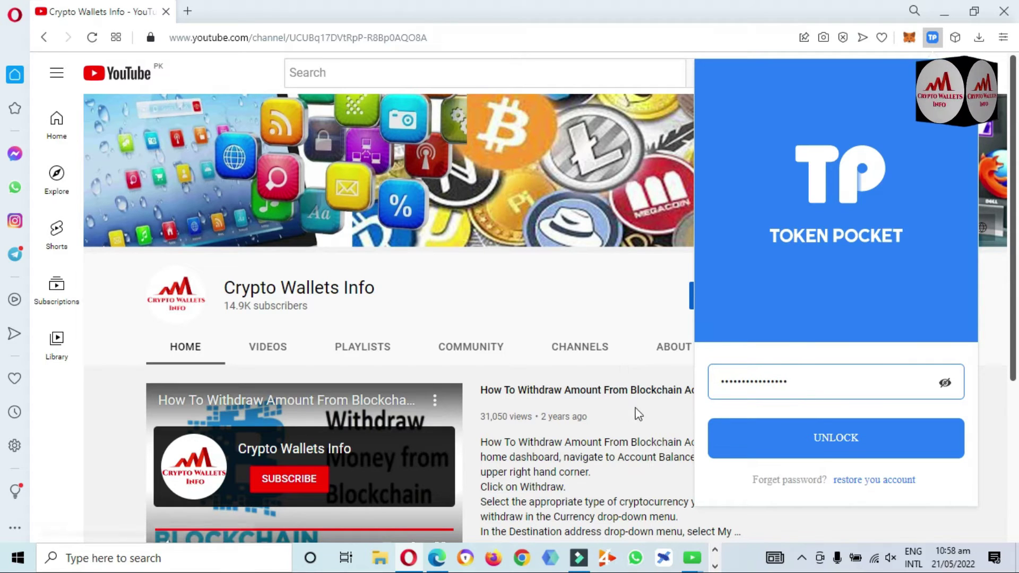
pyautogui.click(828, 451)
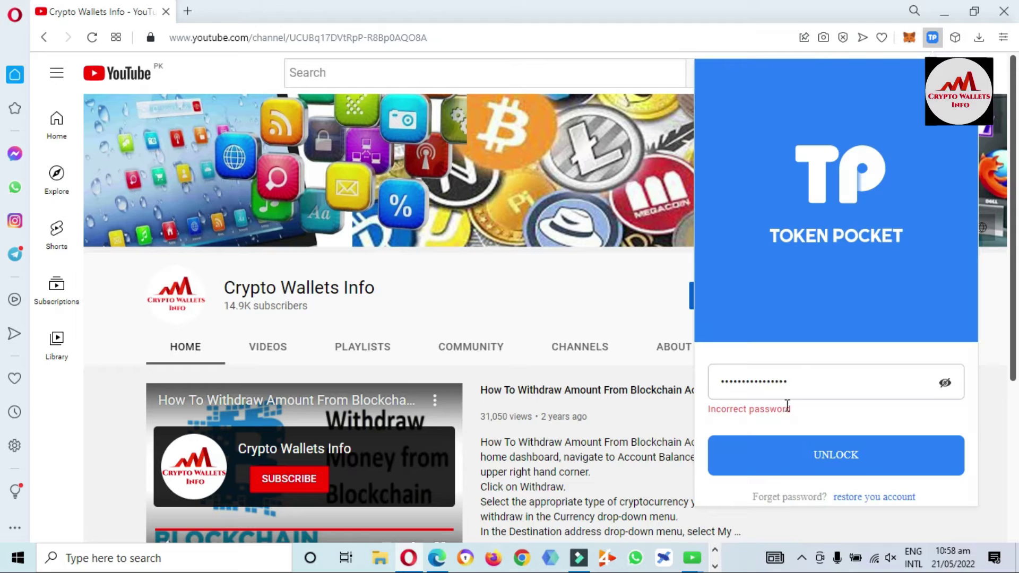
# Step: Highlight the incorrect-password warning, the Forget password? prompt and the account restore link
pyautogui.moveTo(800, 409); pyautogui.dragTo(707, 413)
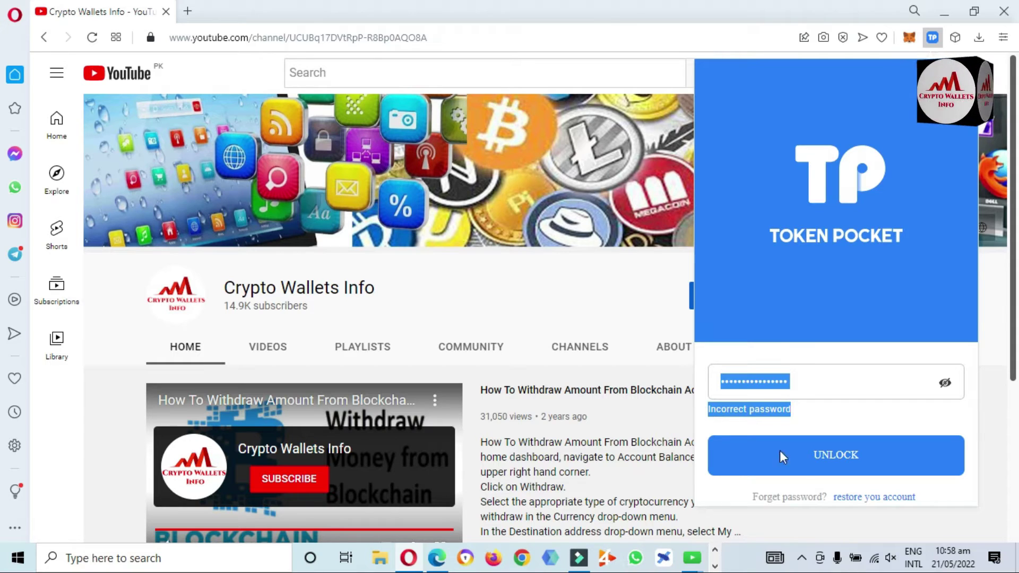
pyautogui.click(752, 499)
pyautogui.moveTo(752, 499); pyautogui.dragTo(832, 501)
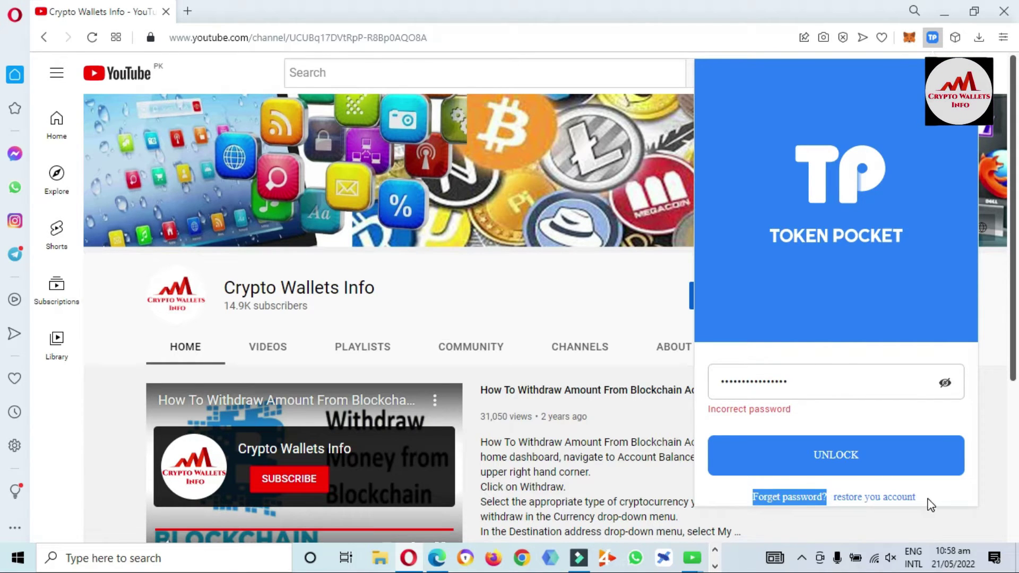
pyautogui.moveTo(929, 499); pyautogui.dragTo(835, 513)
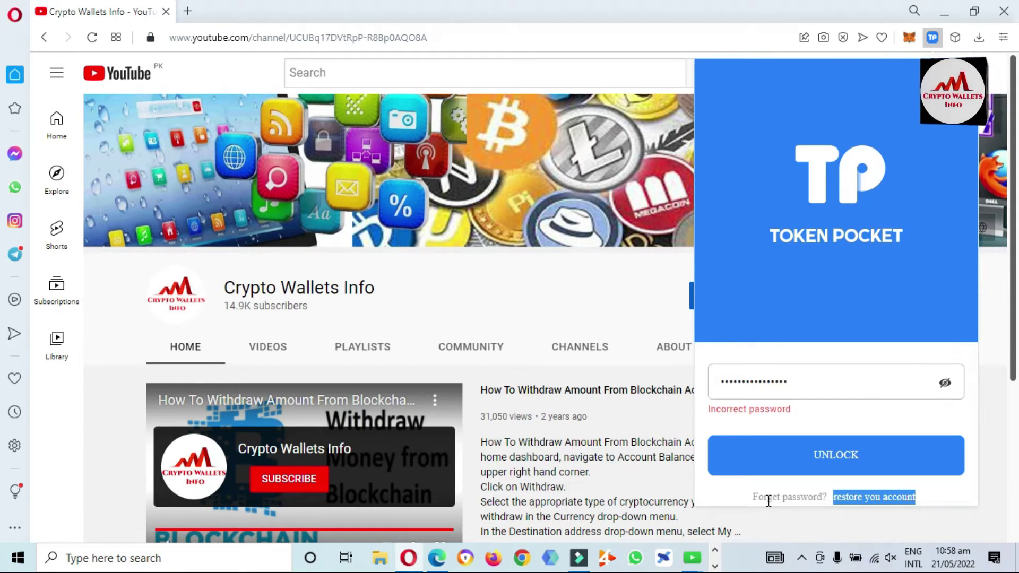
# Step: Follow the restore-account link to open the secret recovery phrase restore page
pyautogui.click(868, 499)
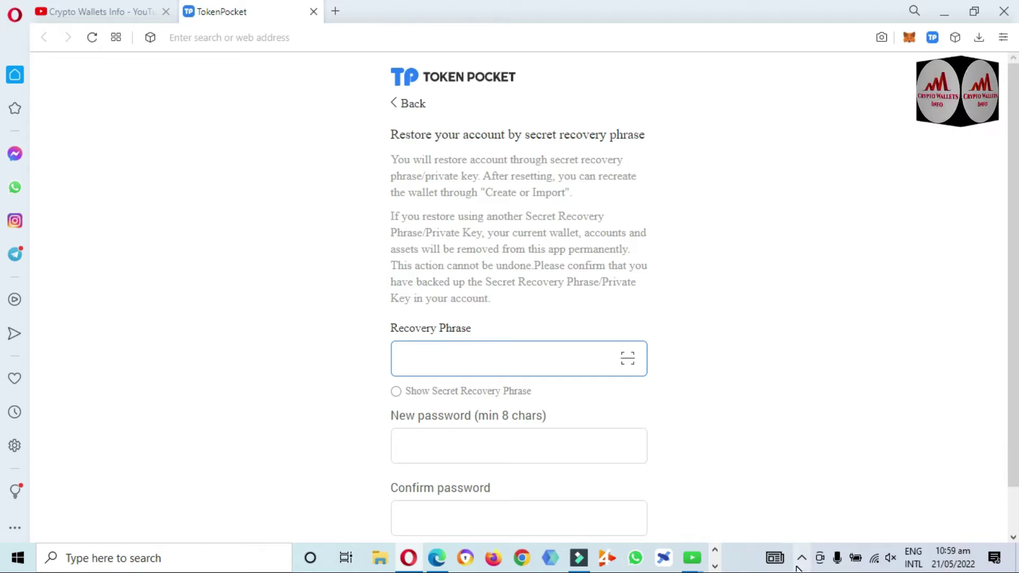
# Step: Select the saved recovery phrase in Notepad, then go back to TokenPocket's empty Recovery Phrase field
pyautogui.click(716, 566)
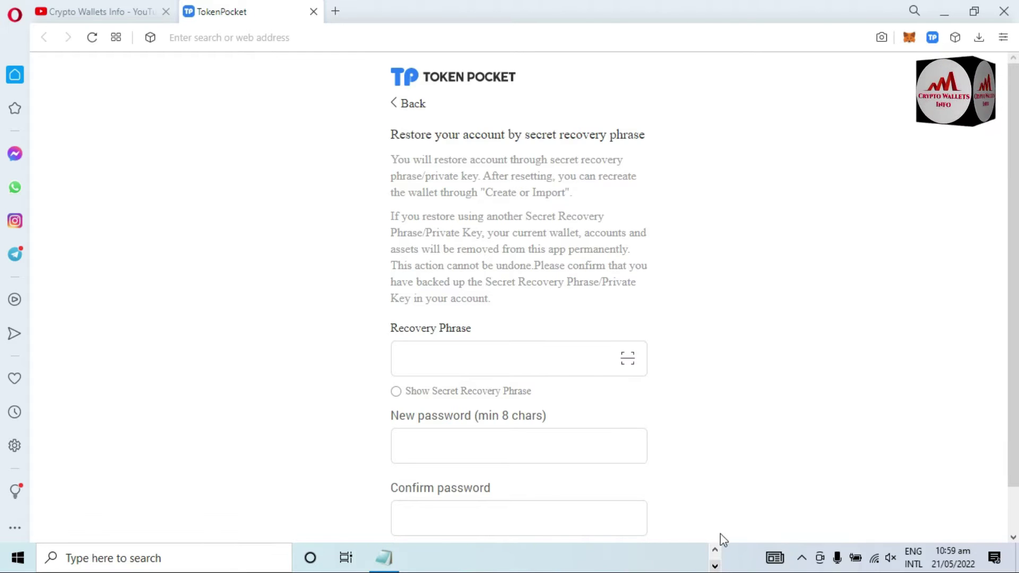
pyautogui.click(384, 562)
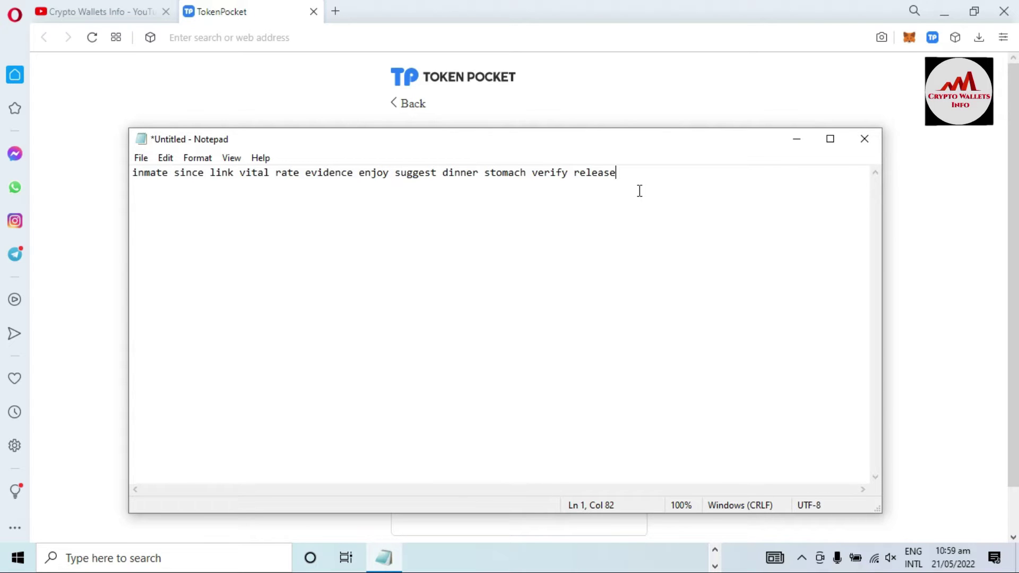
pyautogui.moveTo(635, 170); pyautogui.dragTo(123, 178)
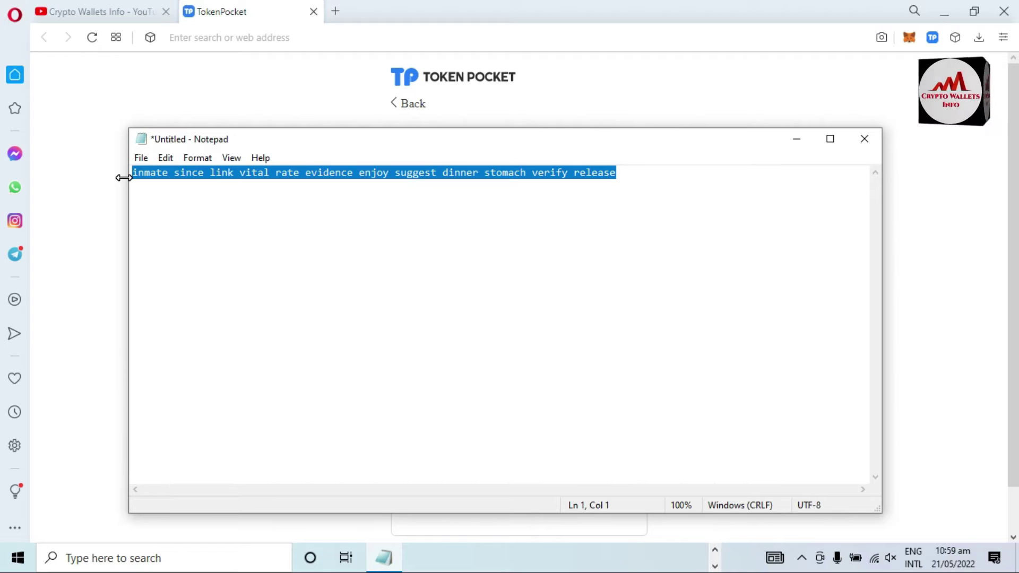
pyautogui.click(616, 174)
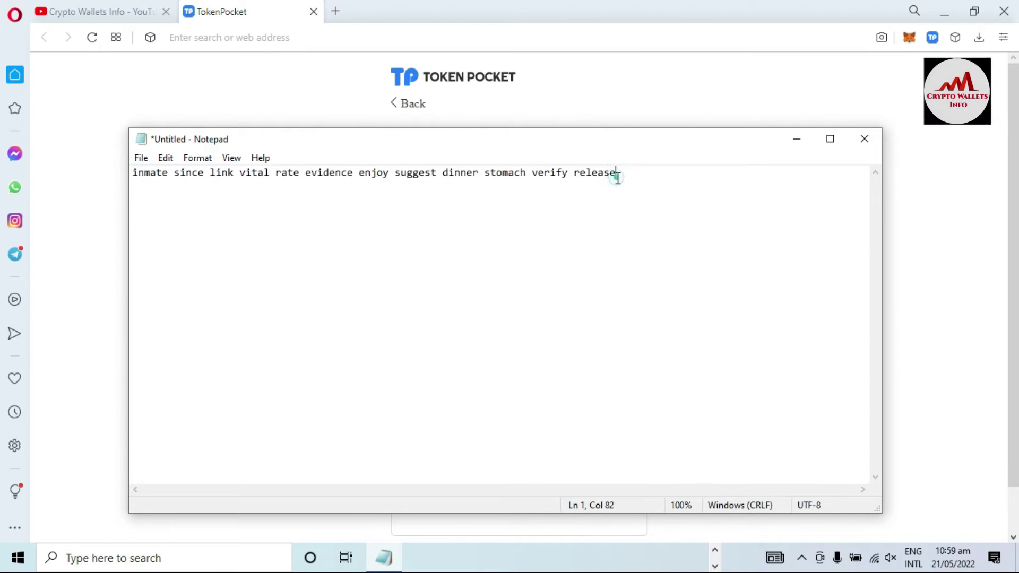
pyautogui.moveTo(569, 174); pyautogui.dragTo(103, 185)
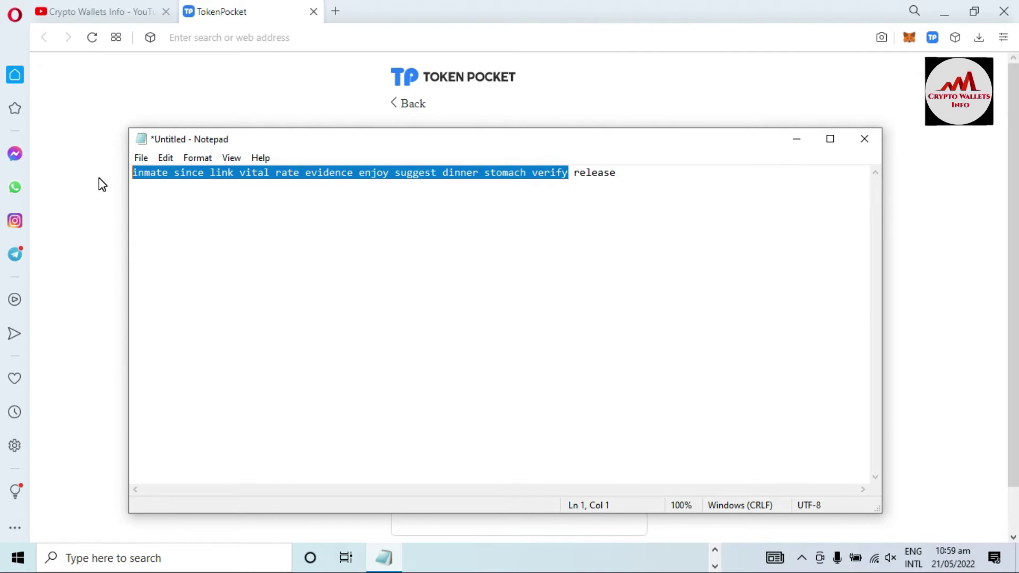
pyautogui.click(95, 176)
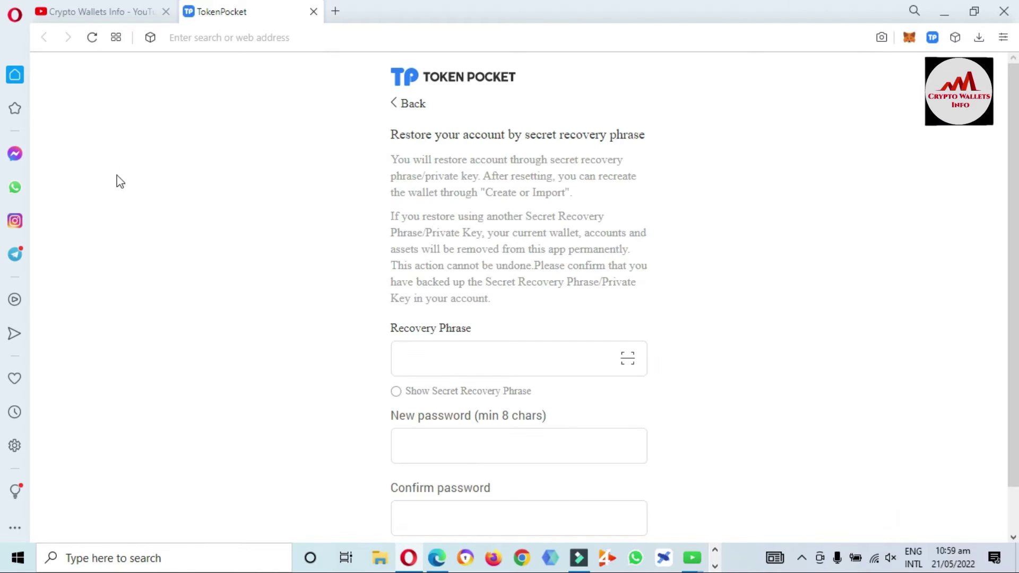
pyautogui.click(439, 352)
# Step: Paste the phrase into TokenPocket, then reselect and copy the full recovery phrase line in Notepad
pyautogui.hotkey('ctrl', 'v')
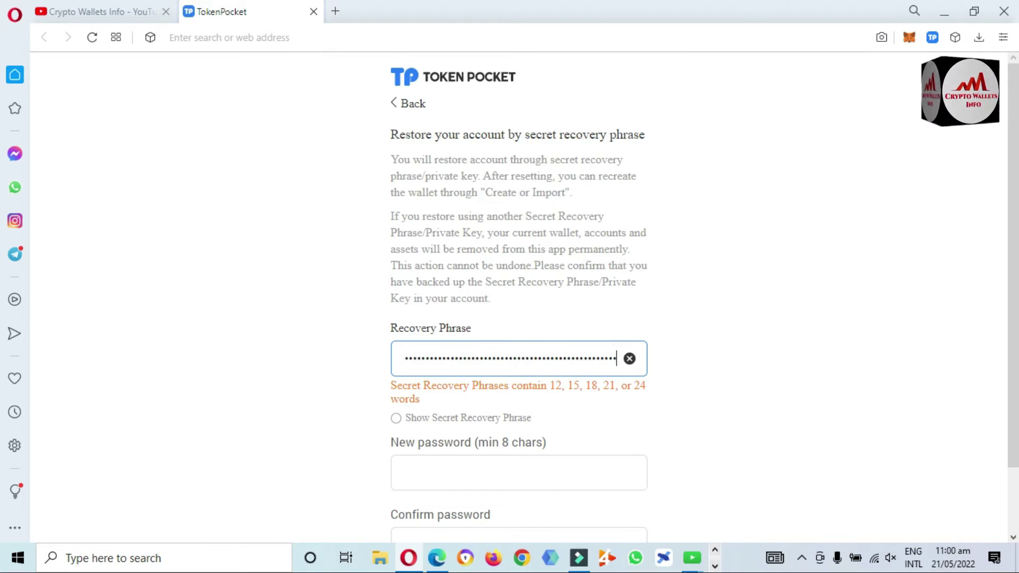
pyautogui.click(715, 555)
pyautogui.click(384, 560)
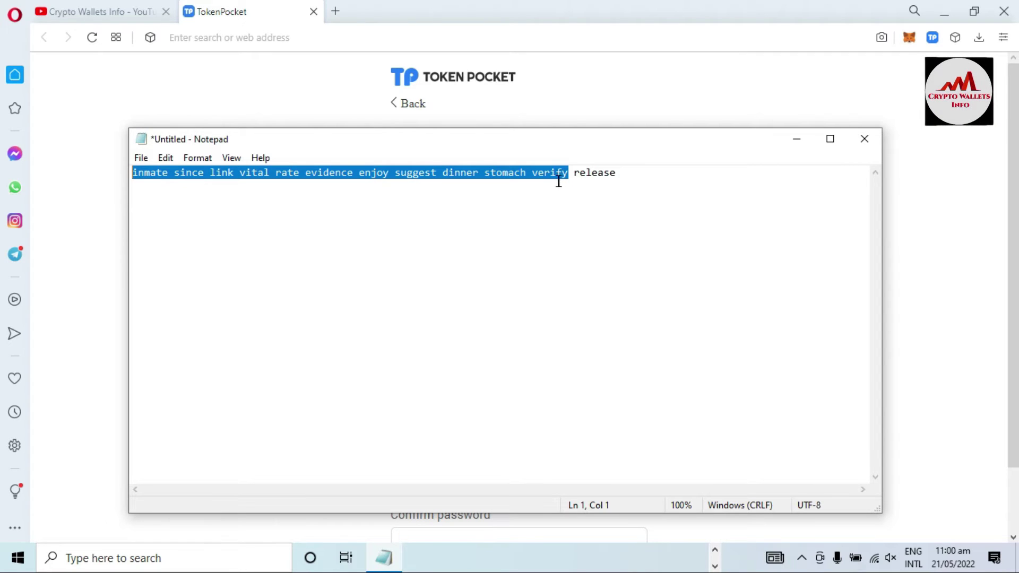
pyautogui.press('End')
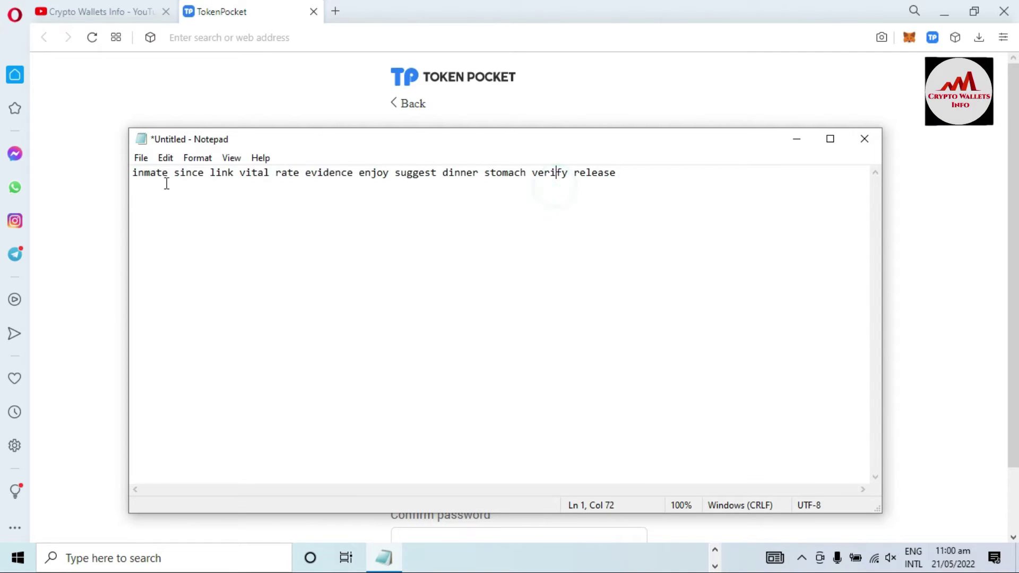
pyautogui.moveTo(569, 172); pyautogui.dragTo(538, 173)
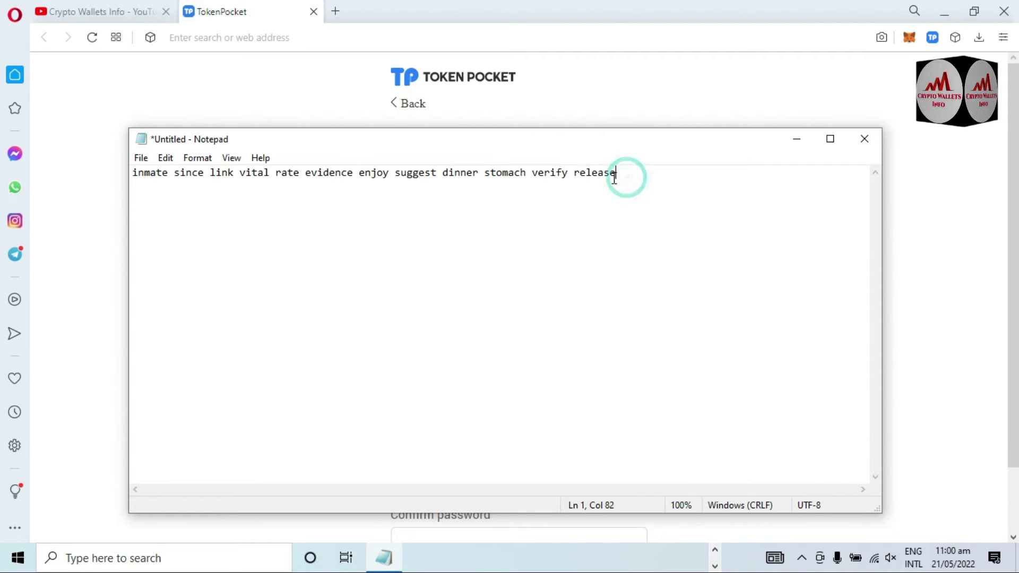
pyautogui.moveTo(623, 175); pyautogui.dragTo(71, 173)
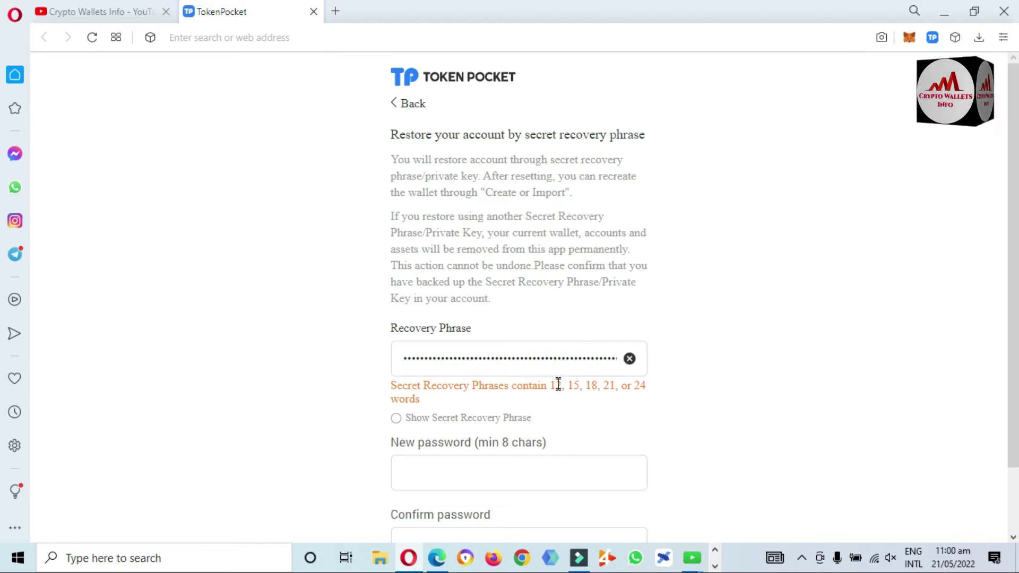
# Step: Clear the rejected phrase from the Recovery Phrase field and paste the freshly copied one
pyautogui.click(629, 359)
pyautogui.click(528, 346)
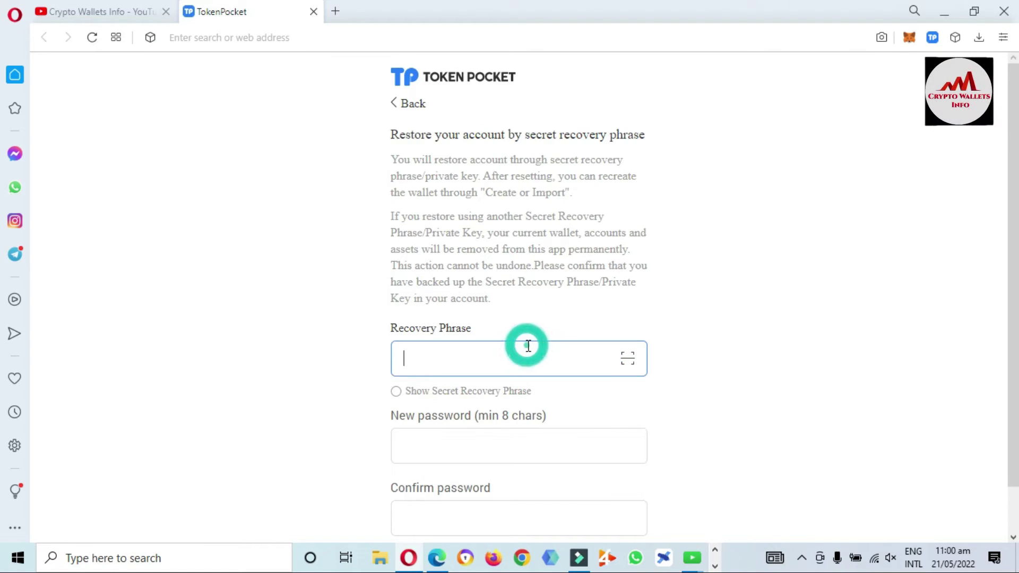
pyautogui.hotkey('ctrl', 'v')
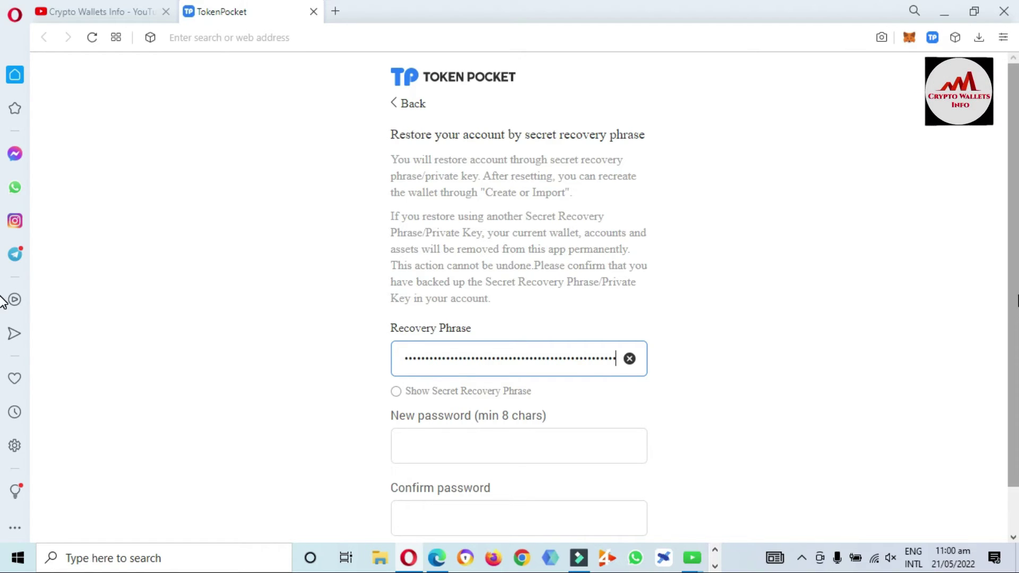
# Step: Fill in New password and Confirm password with the new wallet password and start the restore
pyautogui.scroll(-1, 1014, 319)
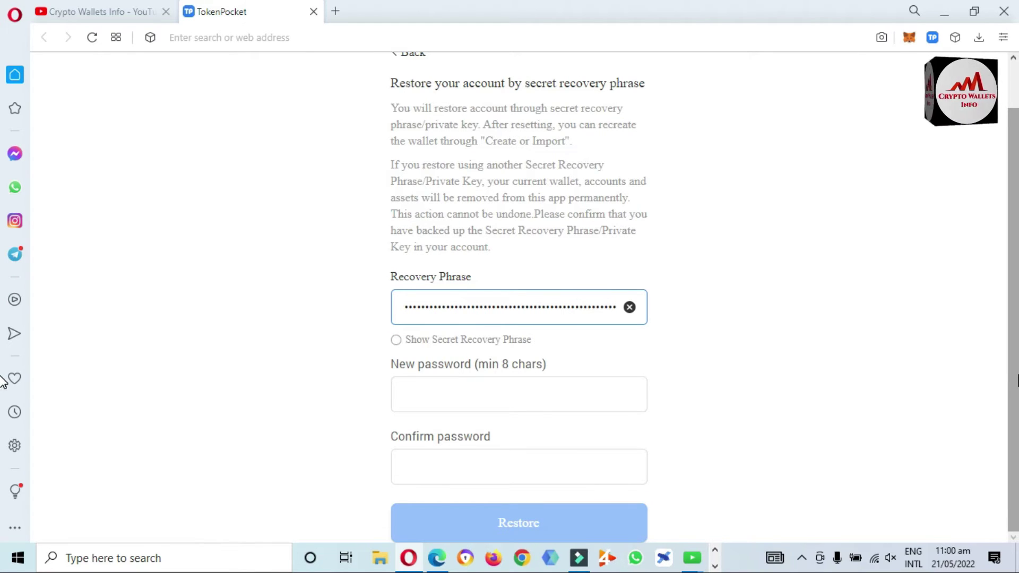
pyautogui.click(430, 394)
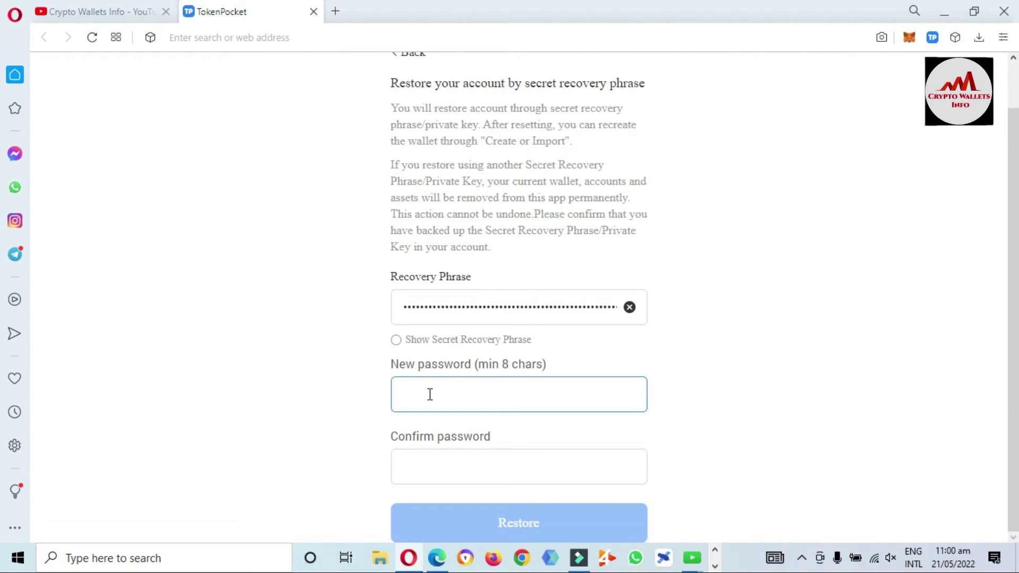
pyautogui.write('••••••')
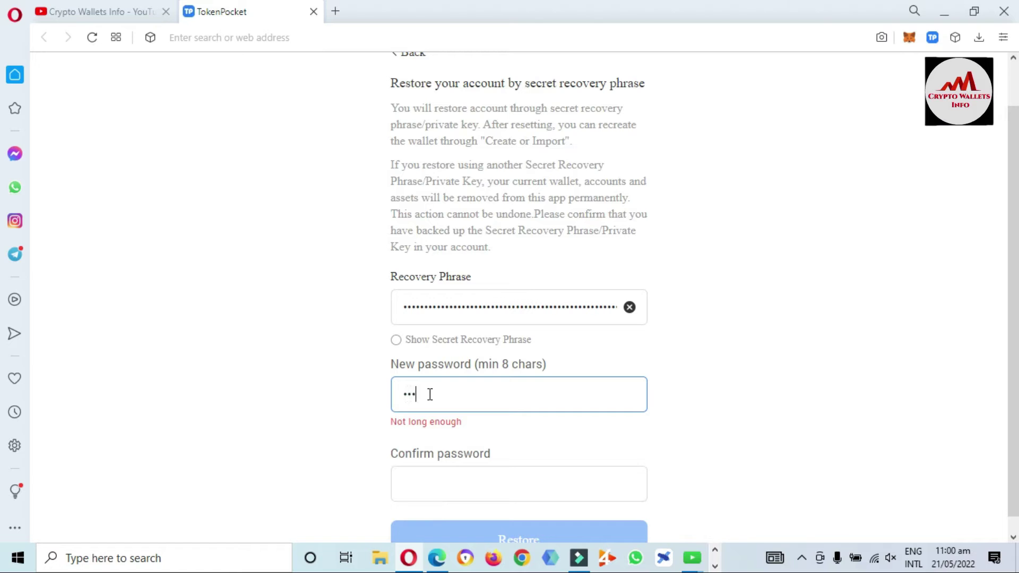
pyautogui.write('•')
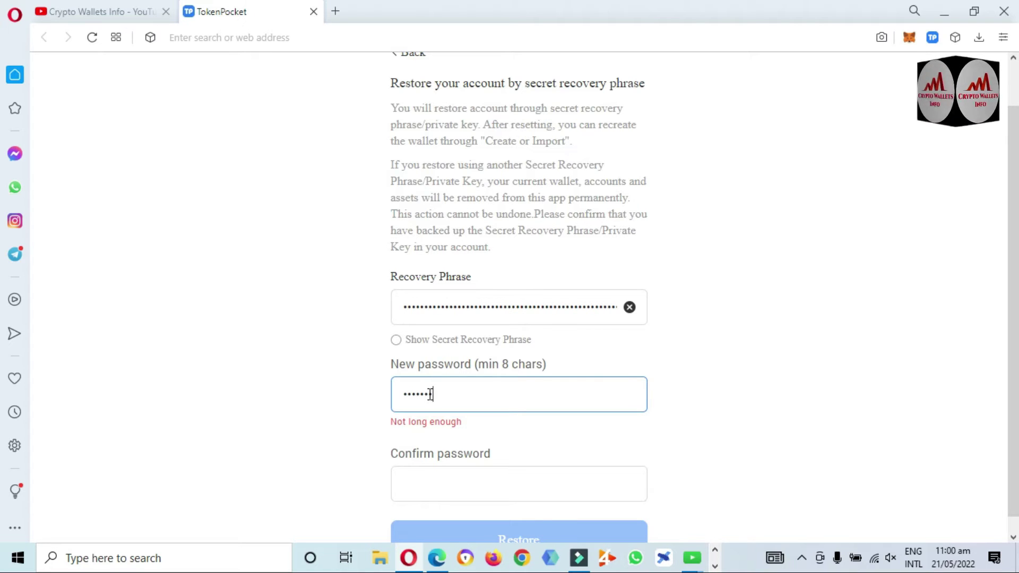
pyautogui.write('•••••••')
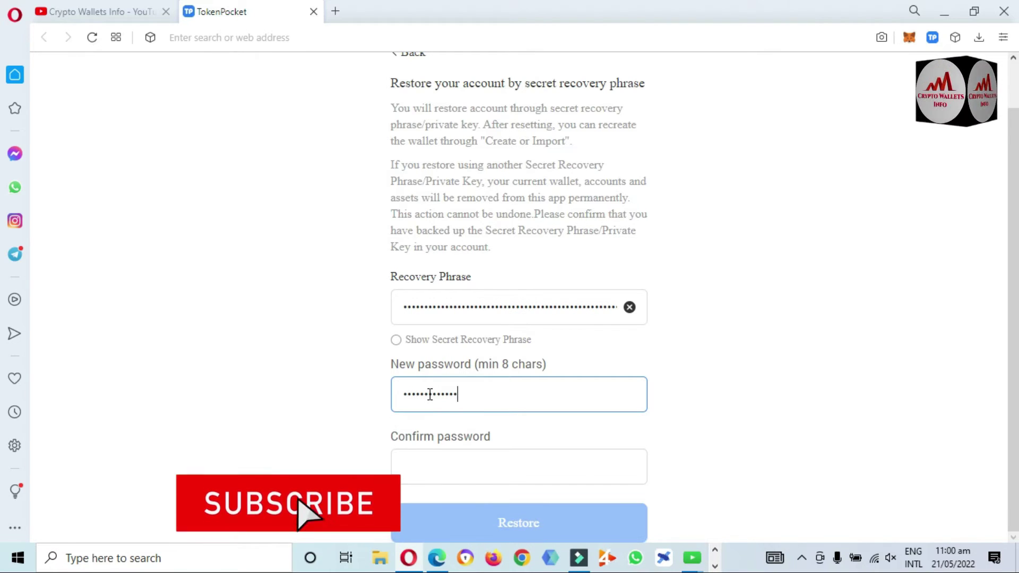
pyautogui.click(440, 467)
pyautogui.write('•')
pyautogui.write('******')
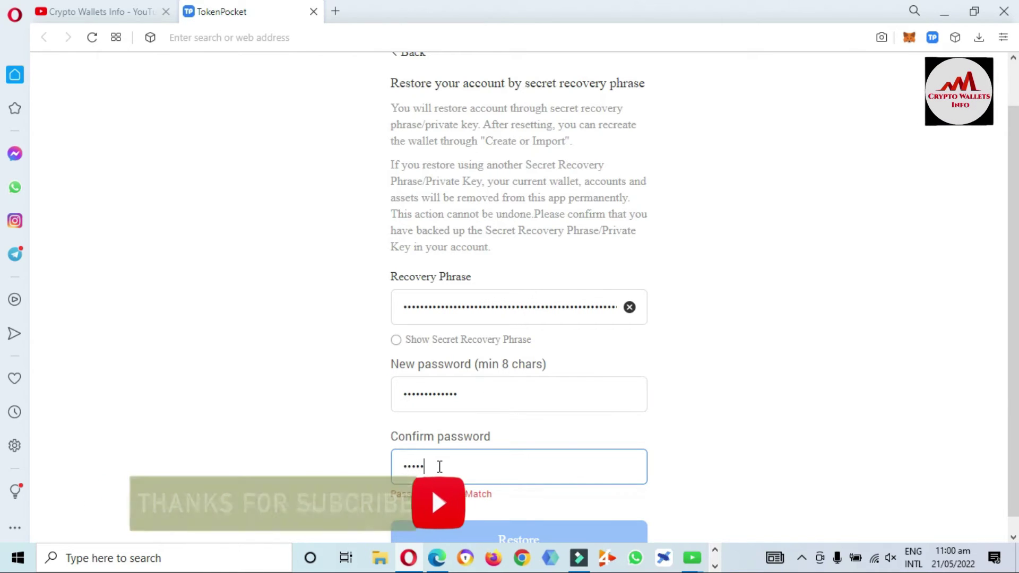
pyautogui.write('******')
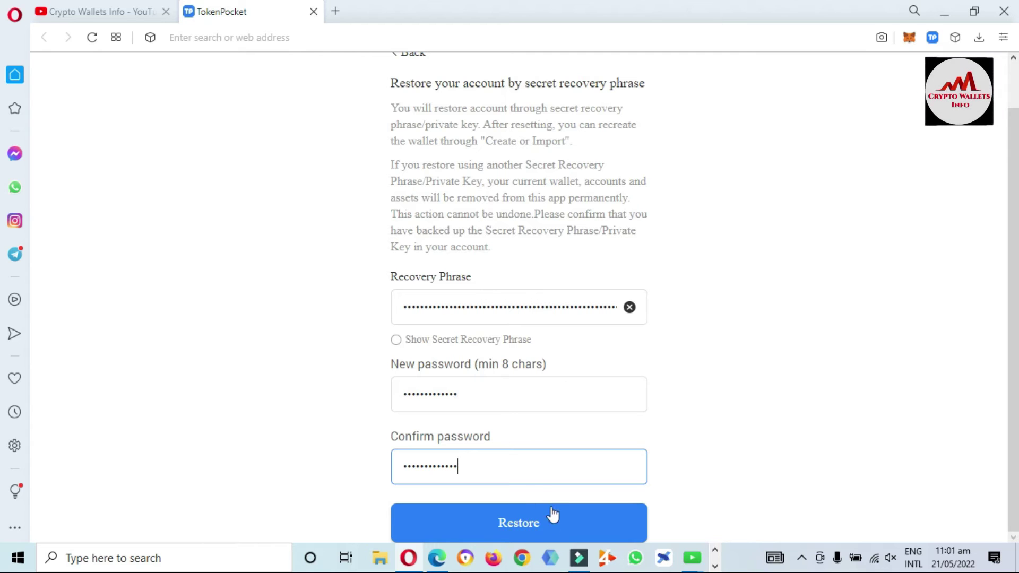
pyautogui.click(520, 532)
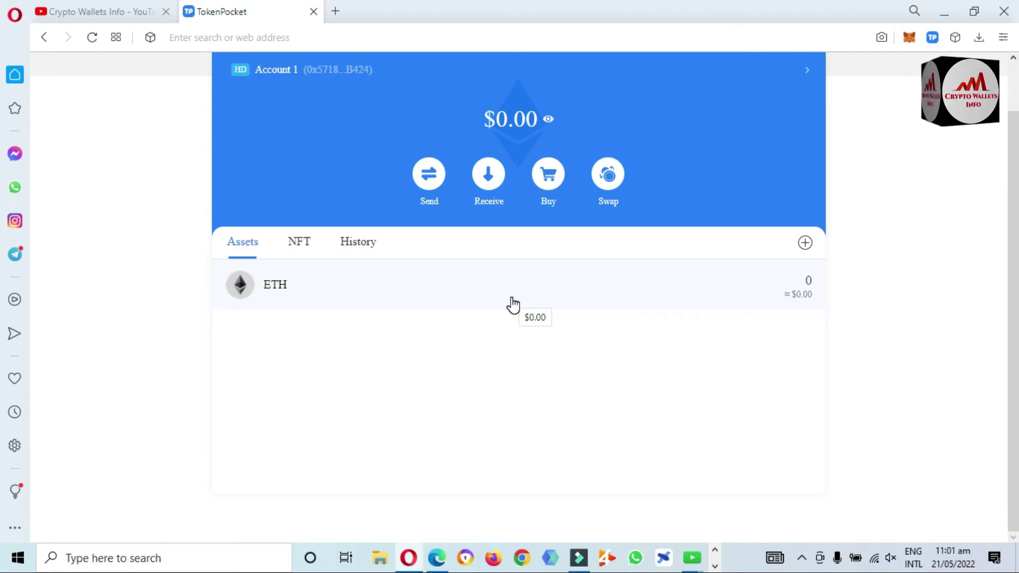
# Step: Visit the YouTube tab briefly, then return to TokenPocket showing Account 1 with 0 ETH
pyautogui.click(84, 9)
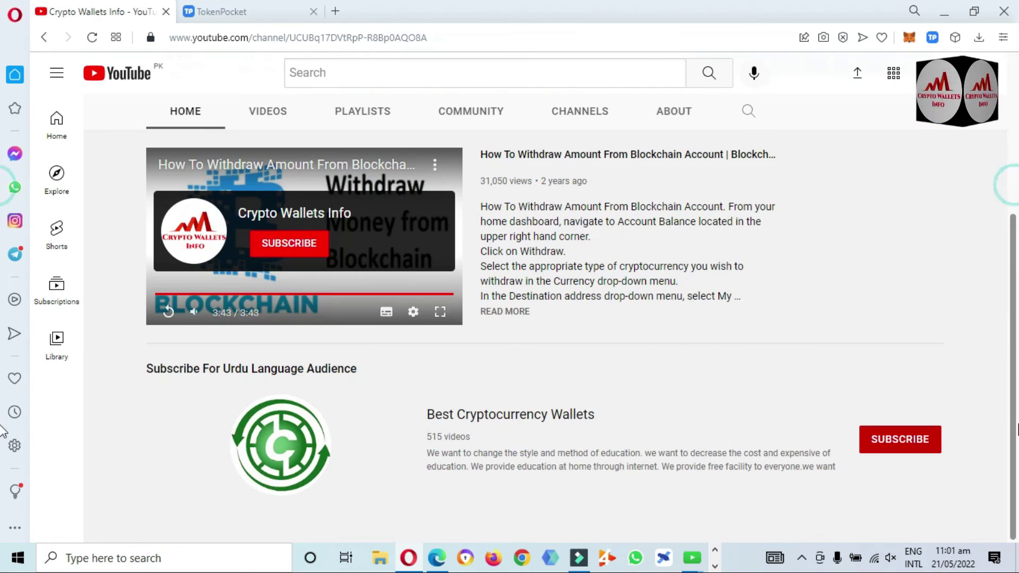
pyautogui.scroll(-4, 827, 480)
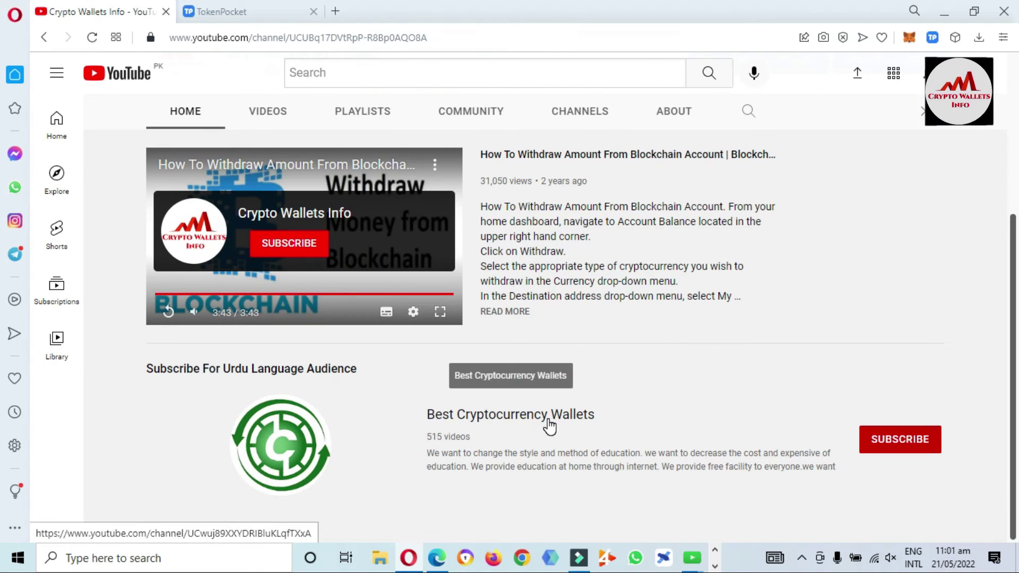
pyautogui.click(232, 11)
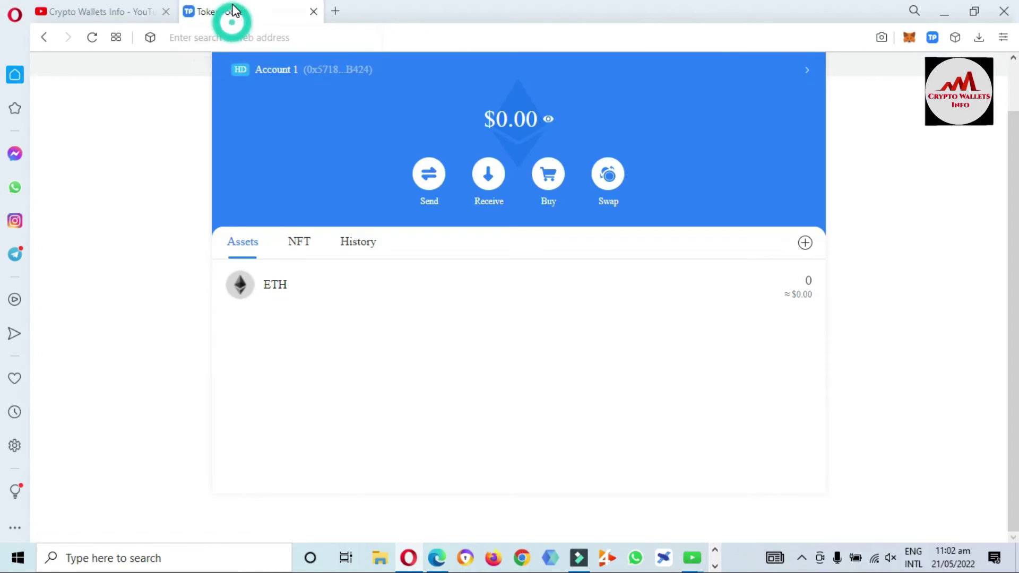
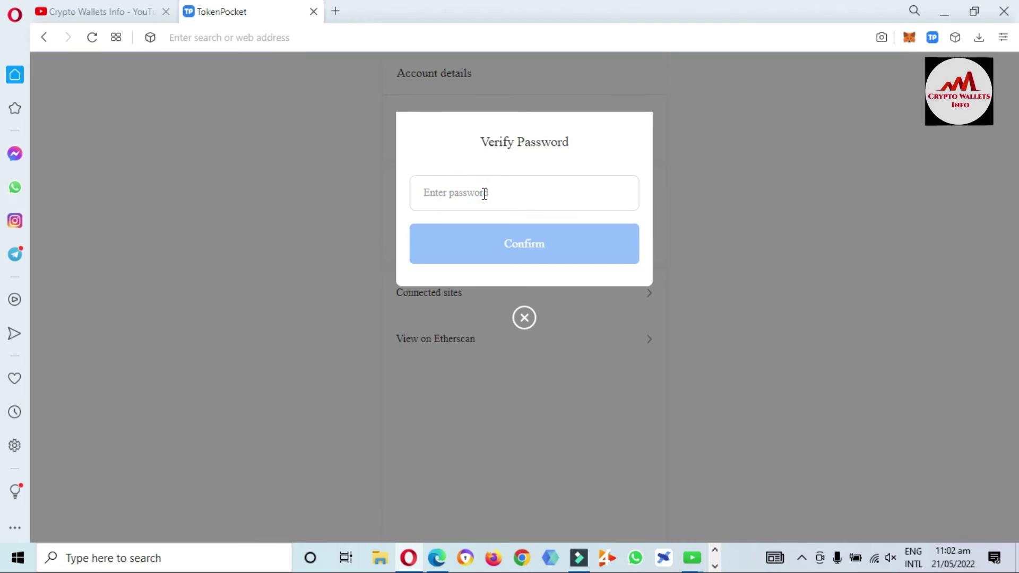
# Step: Verify the wallet password, tick all four recovery-phrase safety warnings, and choose Understood
pyautogui.write('••••••')
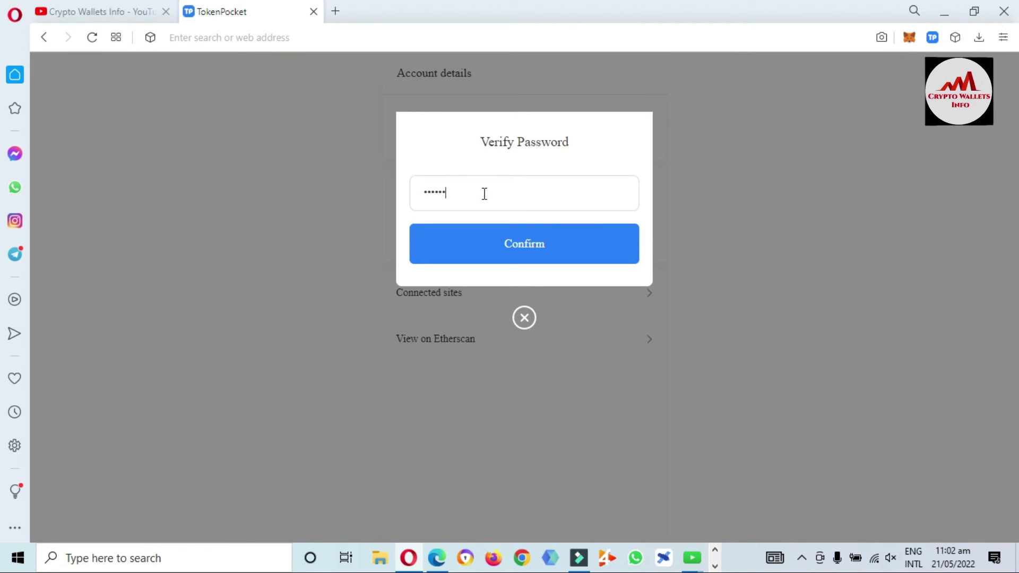
pyautogui.write('••')
pyautogui.click(519, 242)
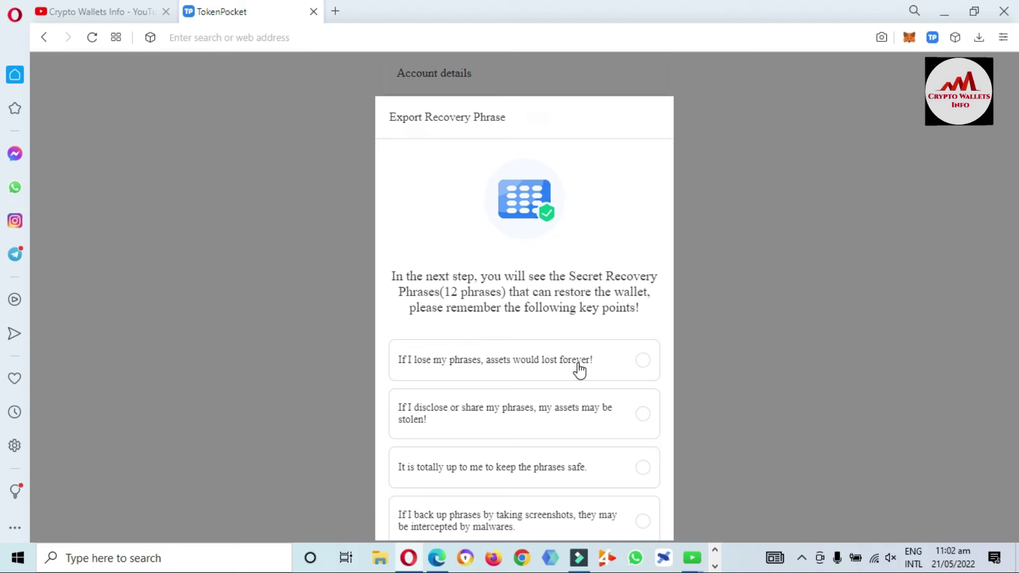
pyautogui.click(624, 359)
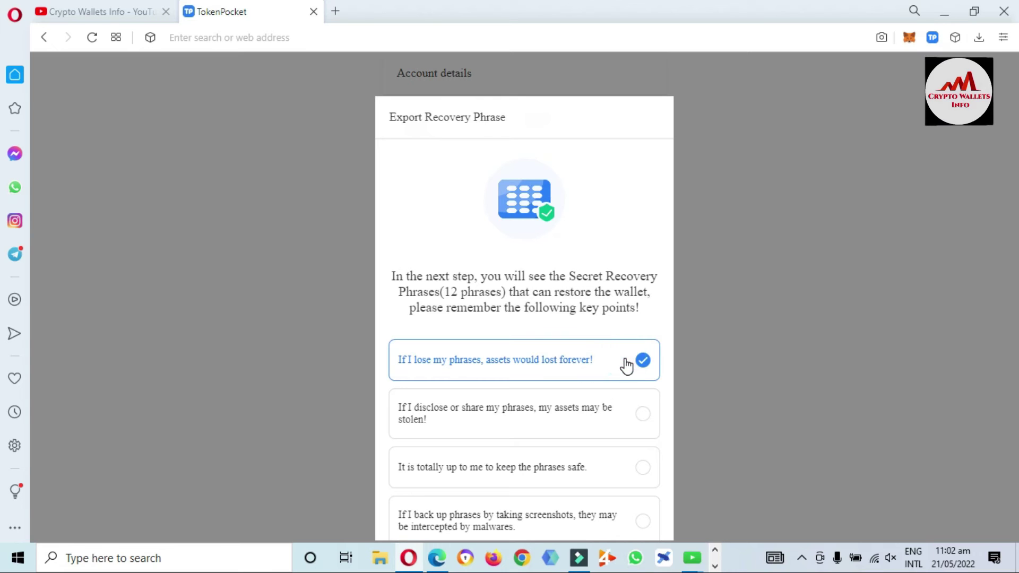
pyautogui.click(626, 419)
pyautogui.click(632, 467)
pyautogui.click(632, 516)
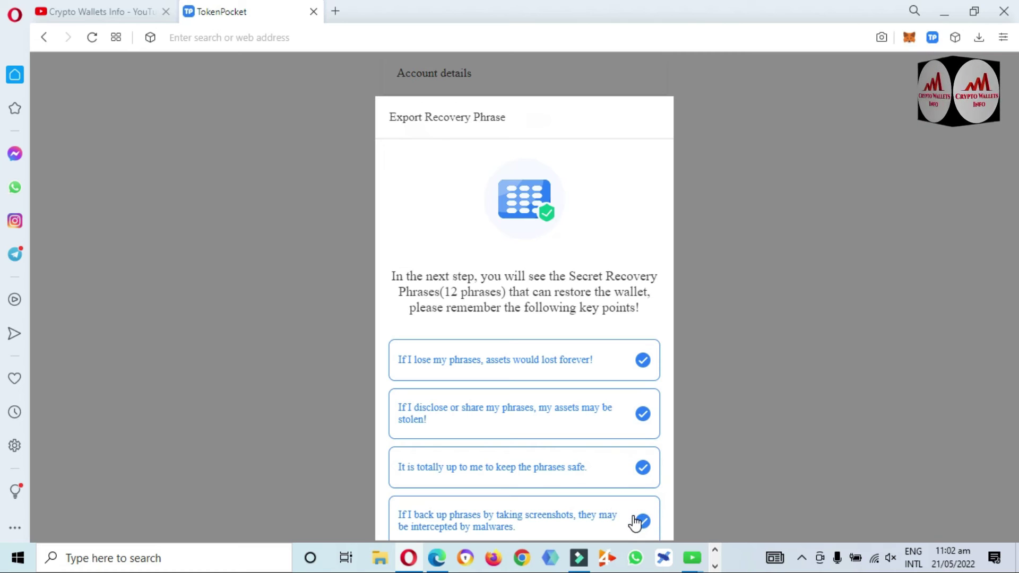
pyautogui.scroll(-2, 635, 523)
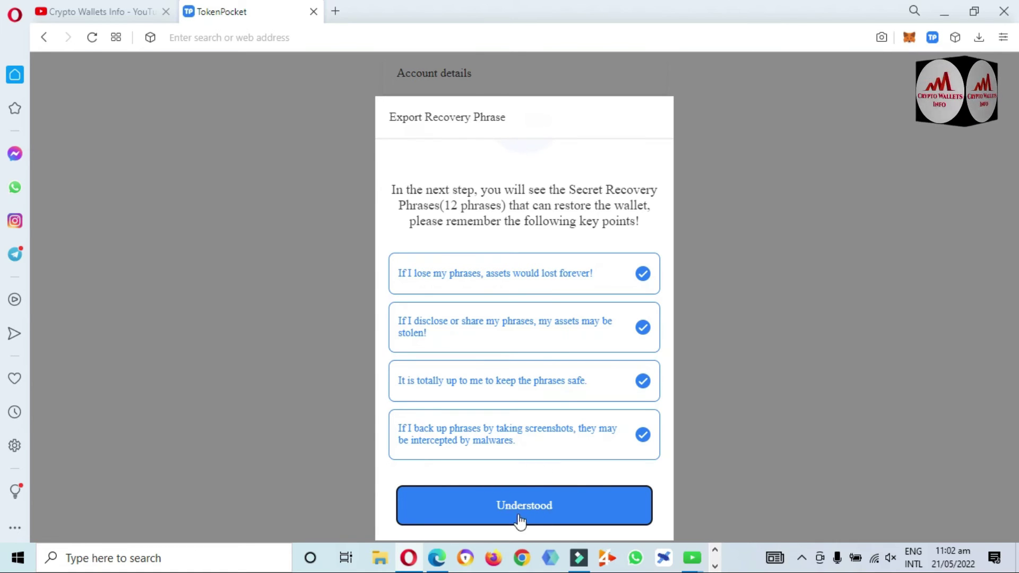
pyautogui.click(537, 508)
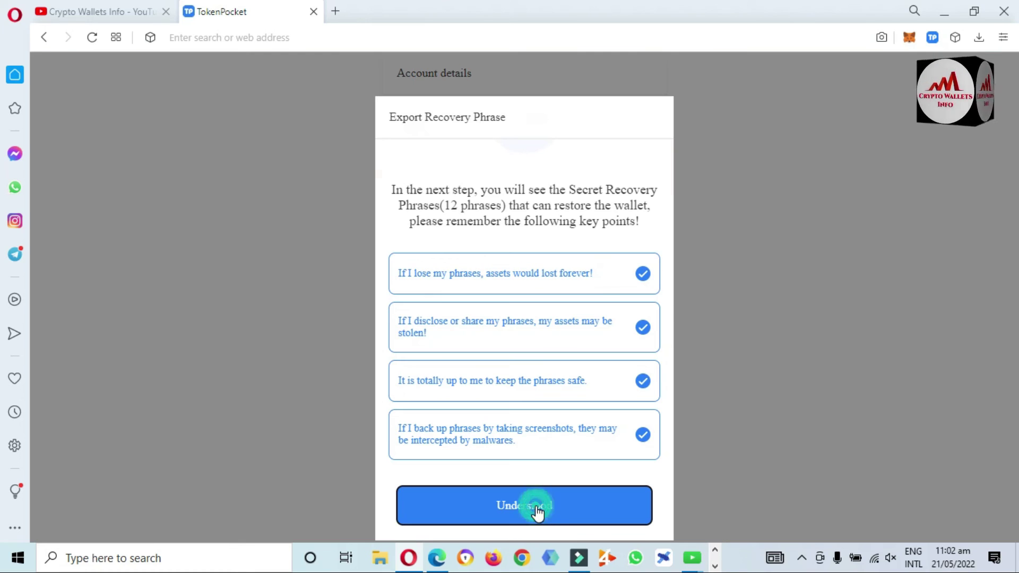
# Step: Select the full 12-word recovery phrase and copy it to the clipboard
pyautogui.moveTo(610, 252); pyautogui.dragTo(520, 238)
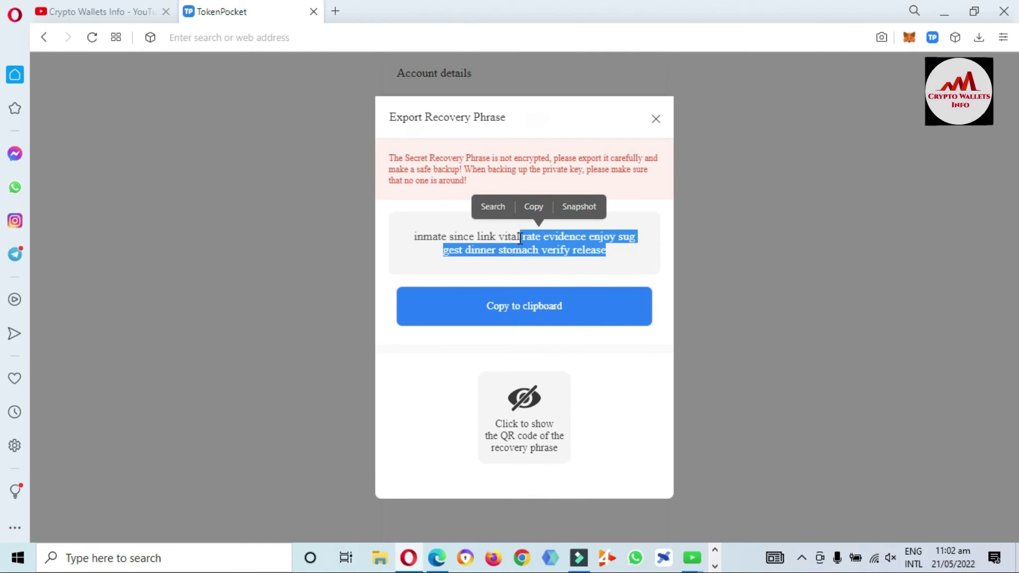
pyautogui.click(612, 252)
pyautogui.moveTo(612, 248); pyautogui.dragTo(413, 224)
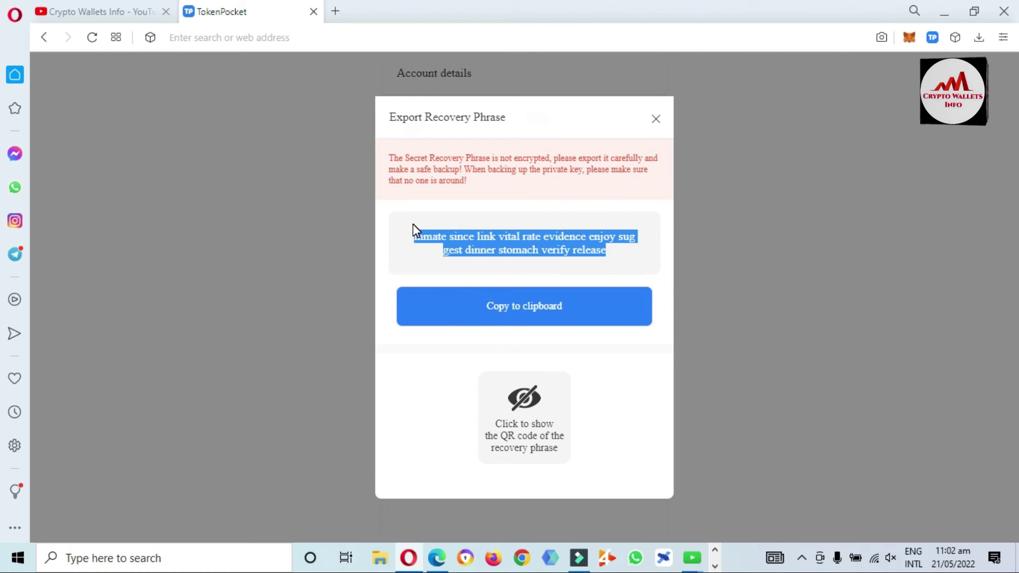
pyautogui.click(577, 304)
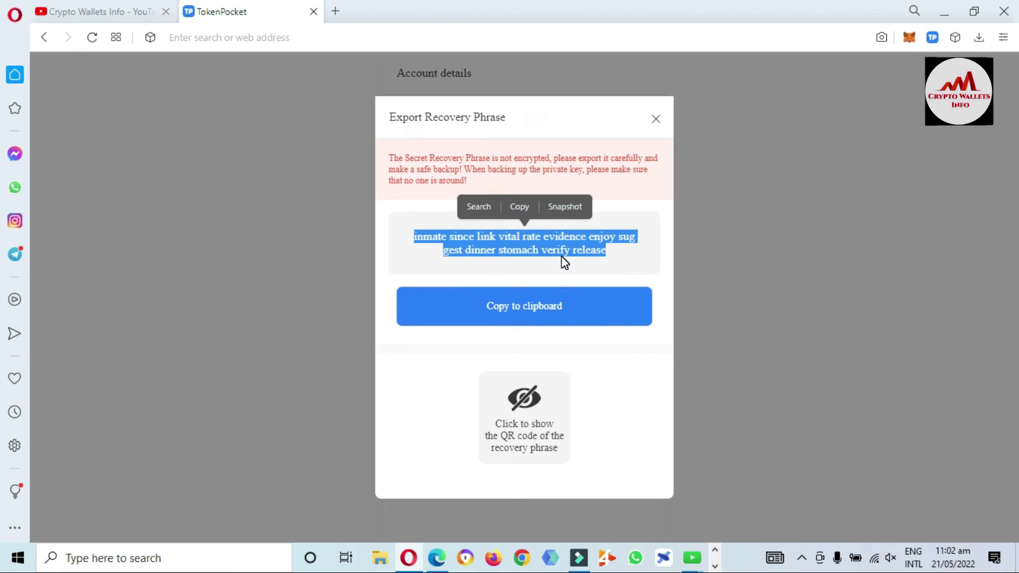
# Step: Reselect the whole phrase and reveal its QR code
pyautogui.click(413, 238)
pyautogui.moveTo(413, 237); pyautogui.dragTo(642, 259)
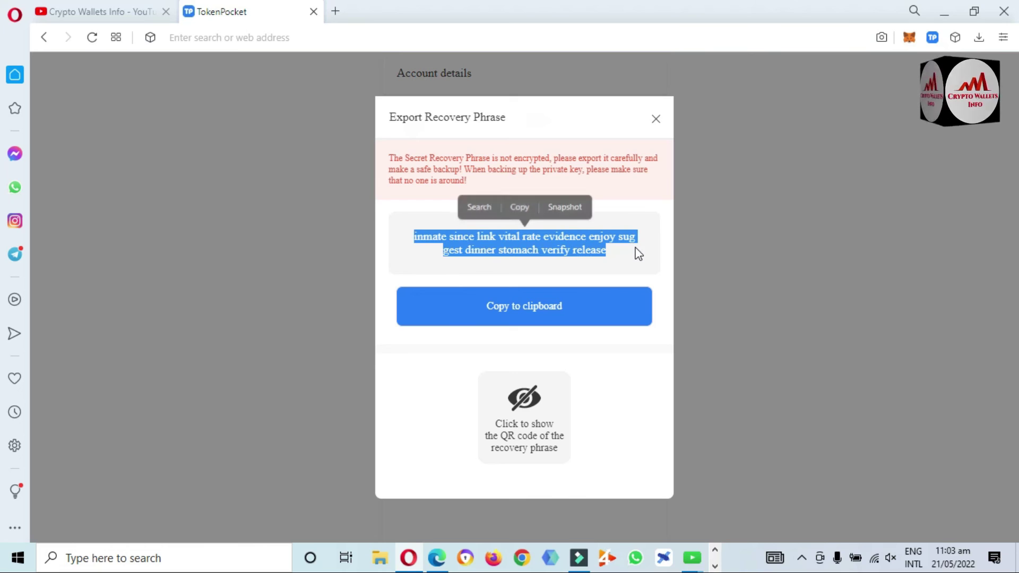
pyautogui.click(529, 419)
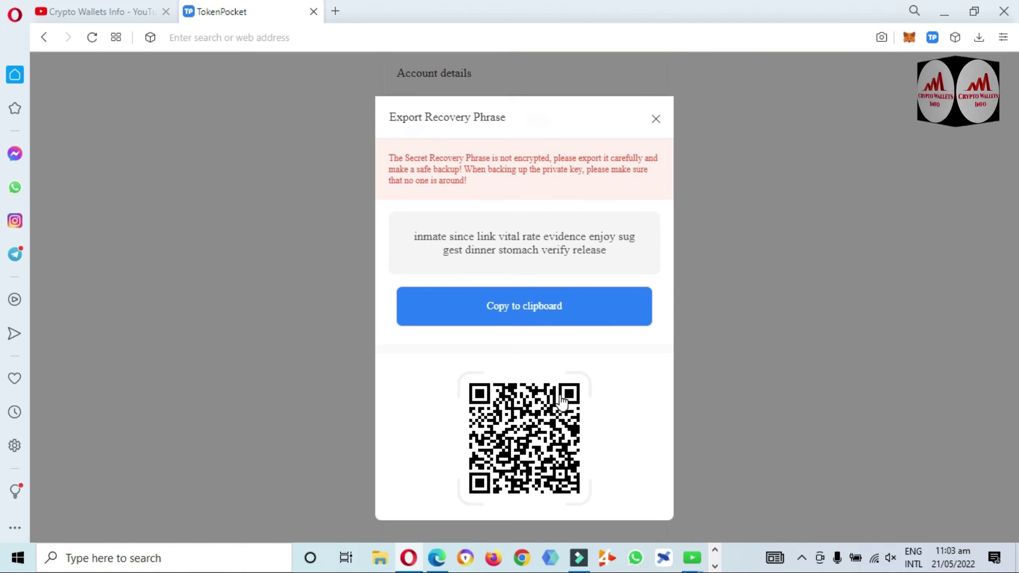
# Step: Highlight the first six words, then switch to the Crypto Wallets Info YouTube tab
pyautogui.click(613, 243)
pyautogui.moveTo(606, 243); pyautogui.dragTo(410, 234)
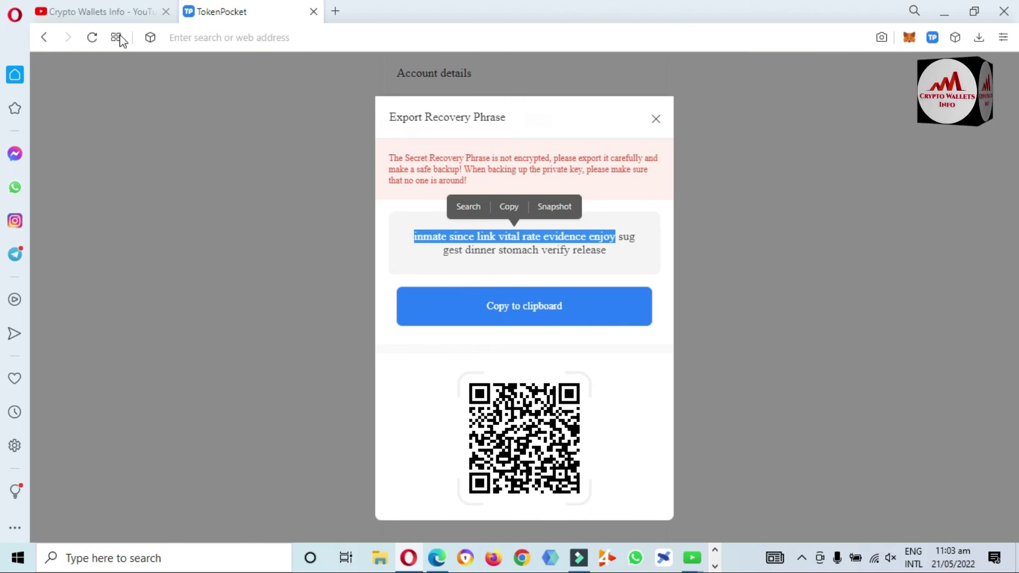
pyautogui.click(109, 11)
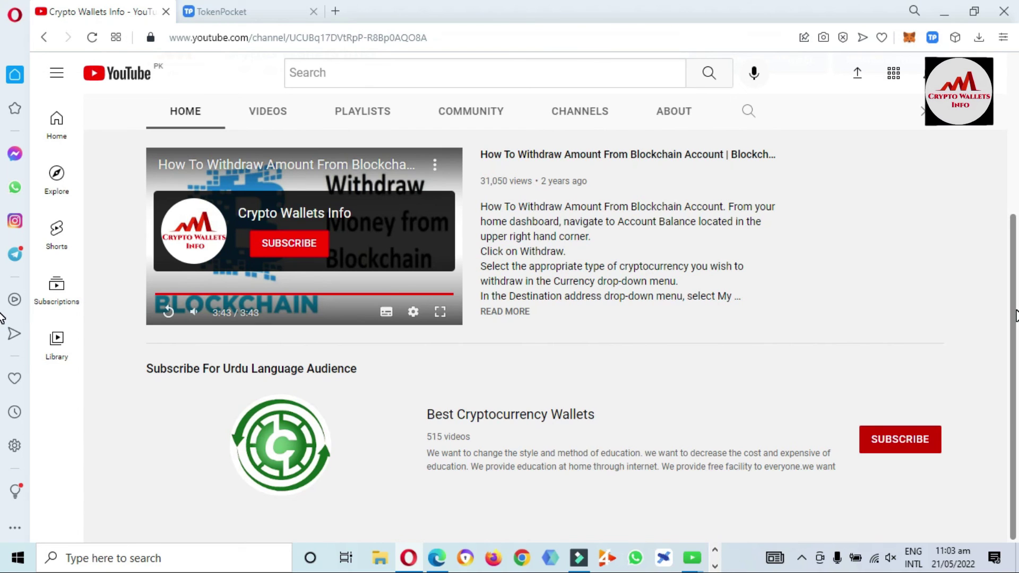
pyautogui.scroll(1, 1, 317)
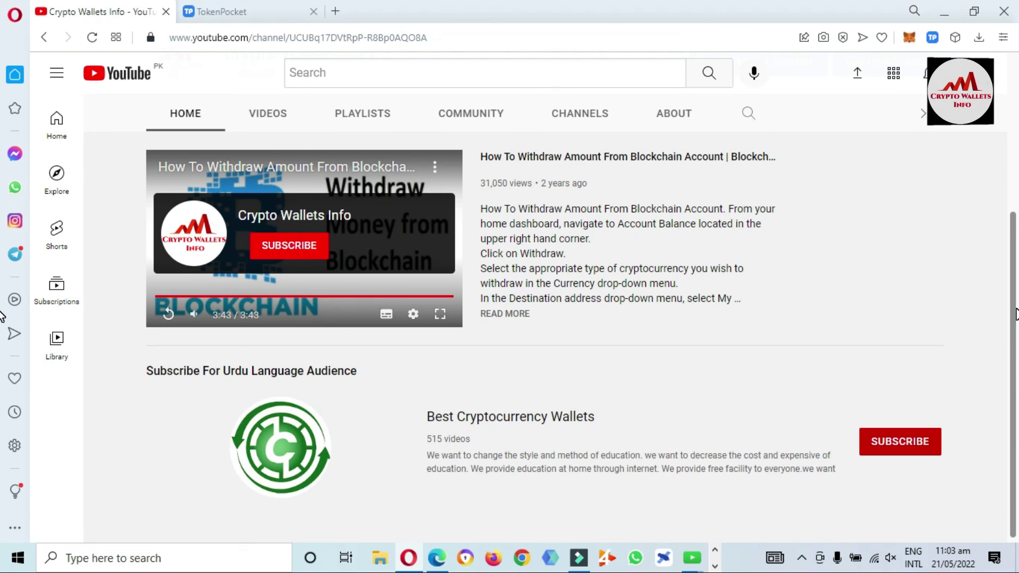
pyautogui.moveTo(1016, 314); pyautogui.dragTo(1016, 180)
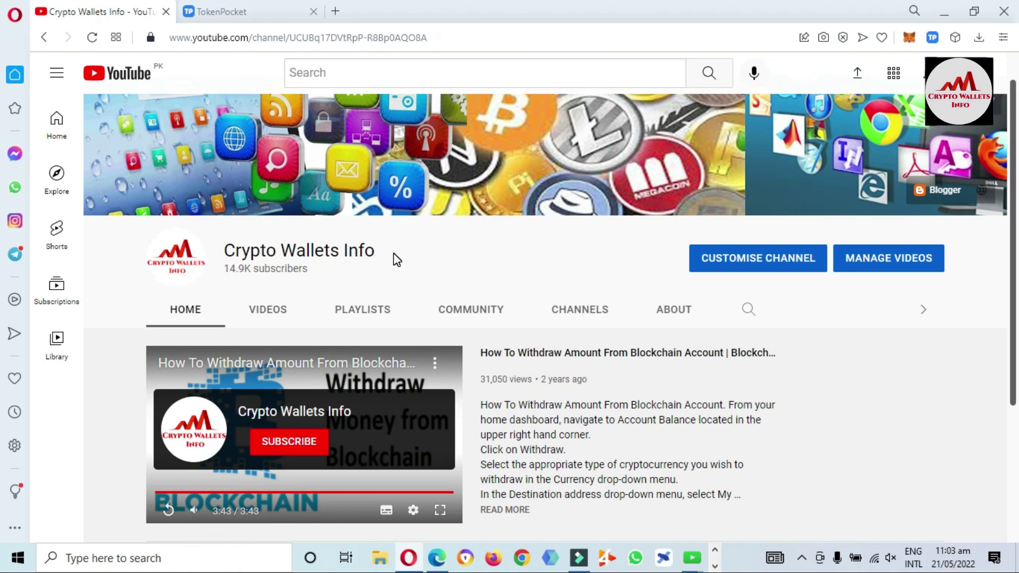
pyautogui.moveTo(380, 252); pyautogui.dragTo(227, 251)
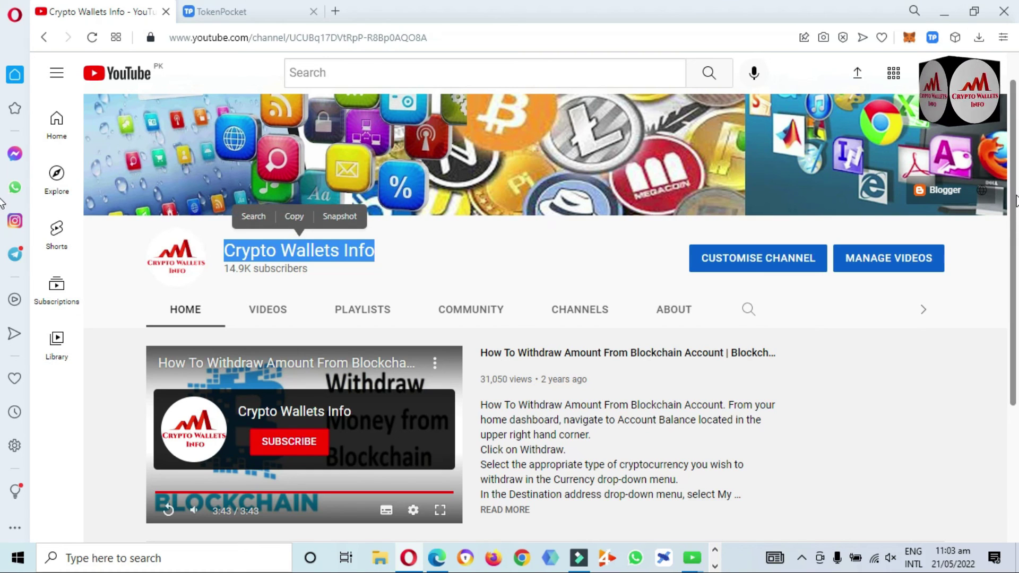
pyautogui.scroll(-3, 4, 398)
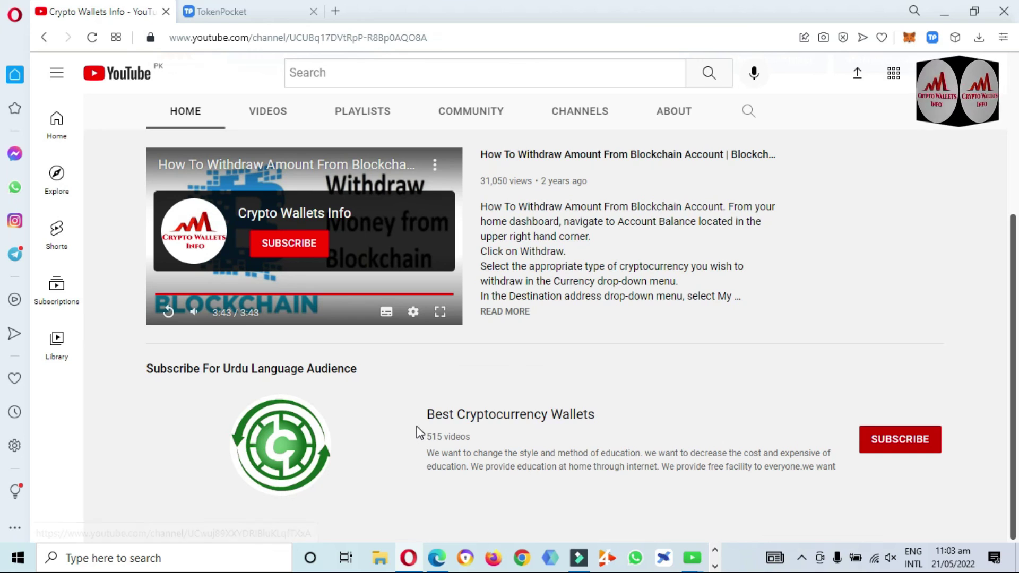